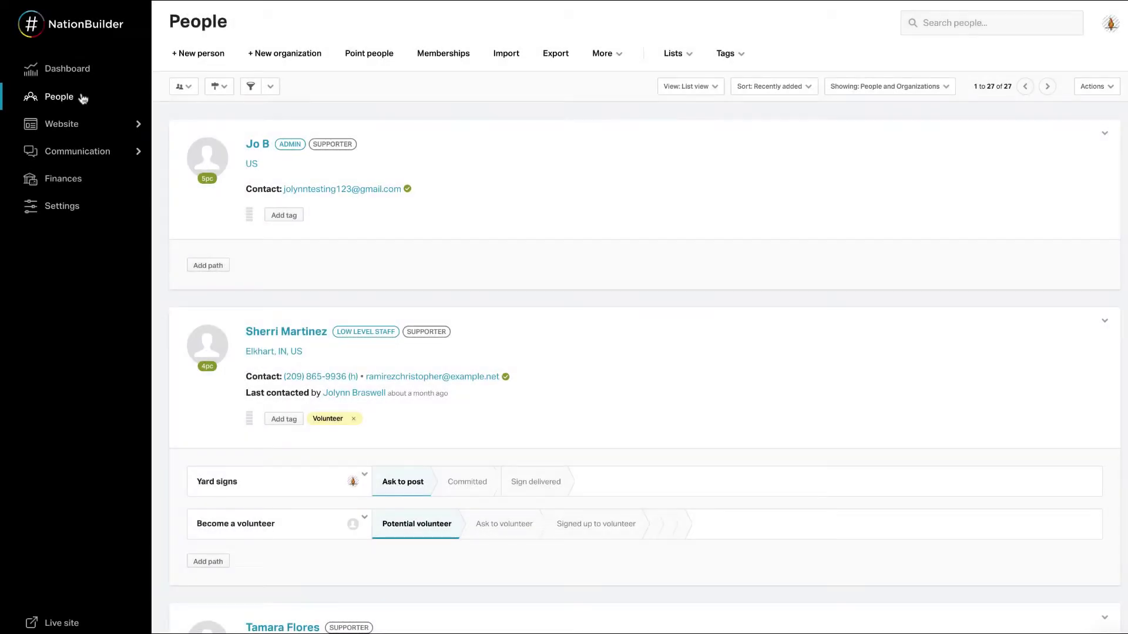
Step: Create a new survey named 'Issues' from More > Surveys
{"action": "left_click", "coordinate": [614, 53]}
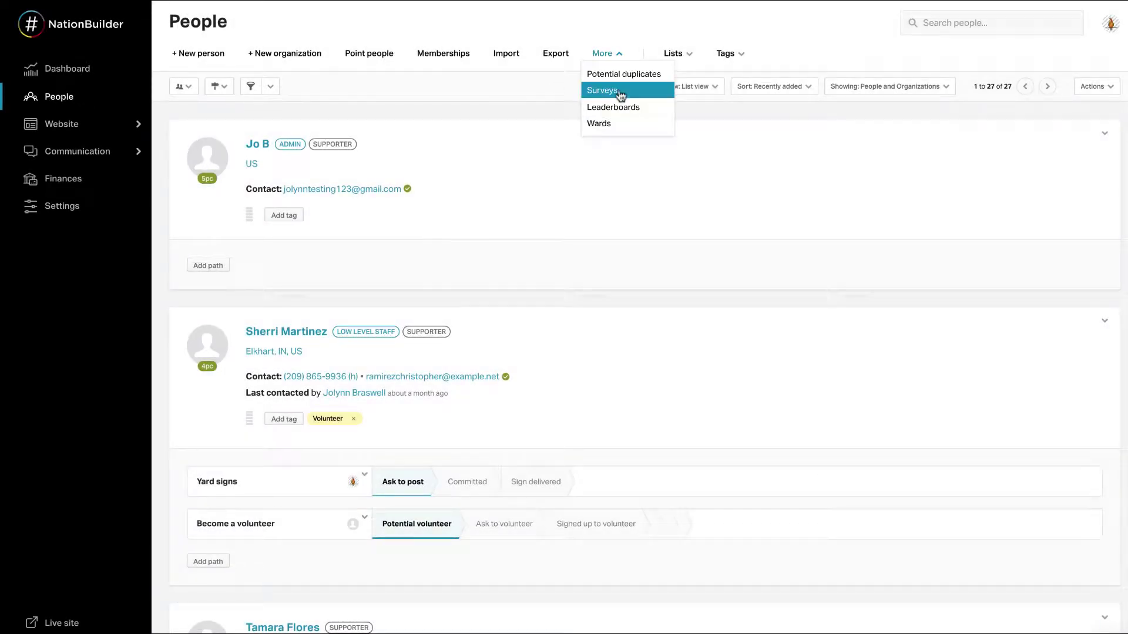
{"action": "left_click", "coordinate": [619, 93]}
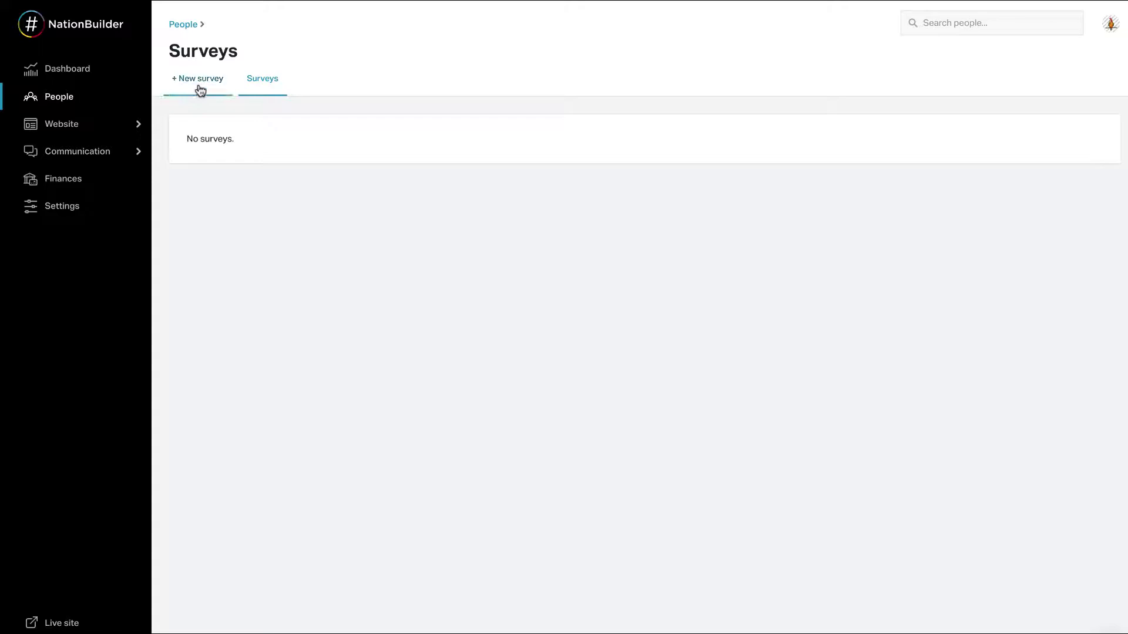
{"action": "left_click", "coordinate": [200, 88]}
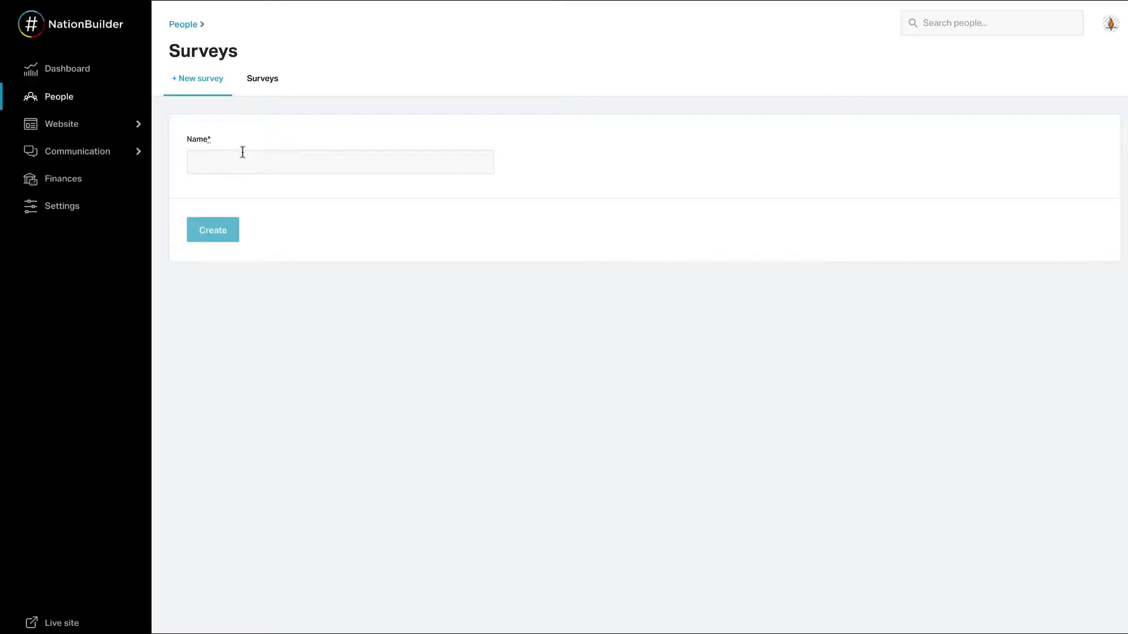
{"action": "left_click", "coordinate": [243, 164]}
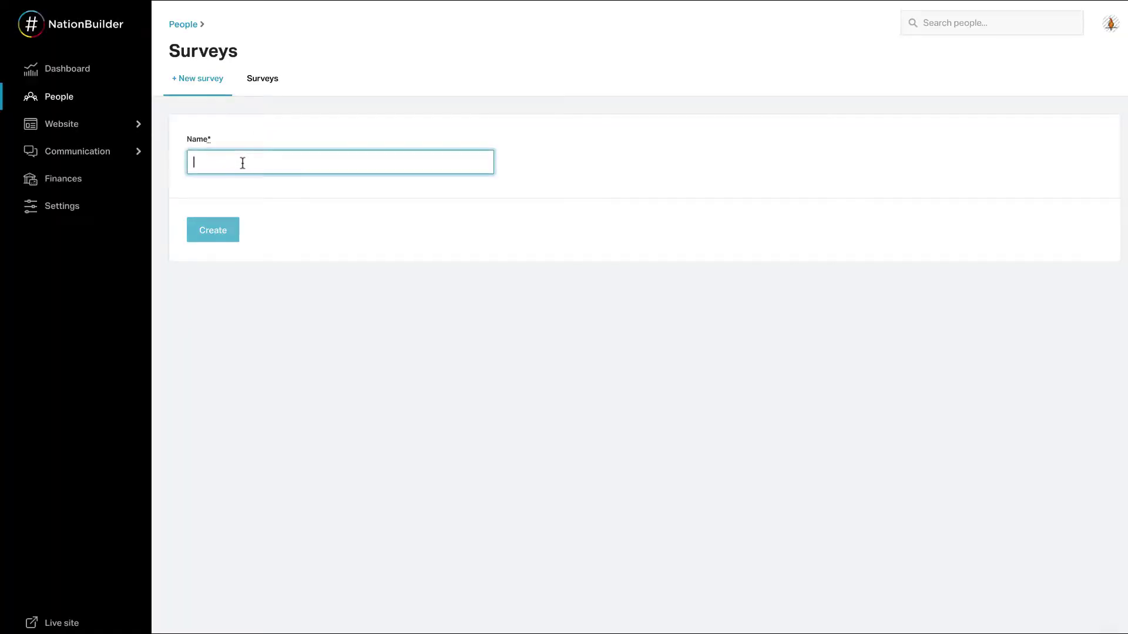
{"action": "type", "text": "Issues"}
{"action": "left_click", "coordinate": [218, 243]}
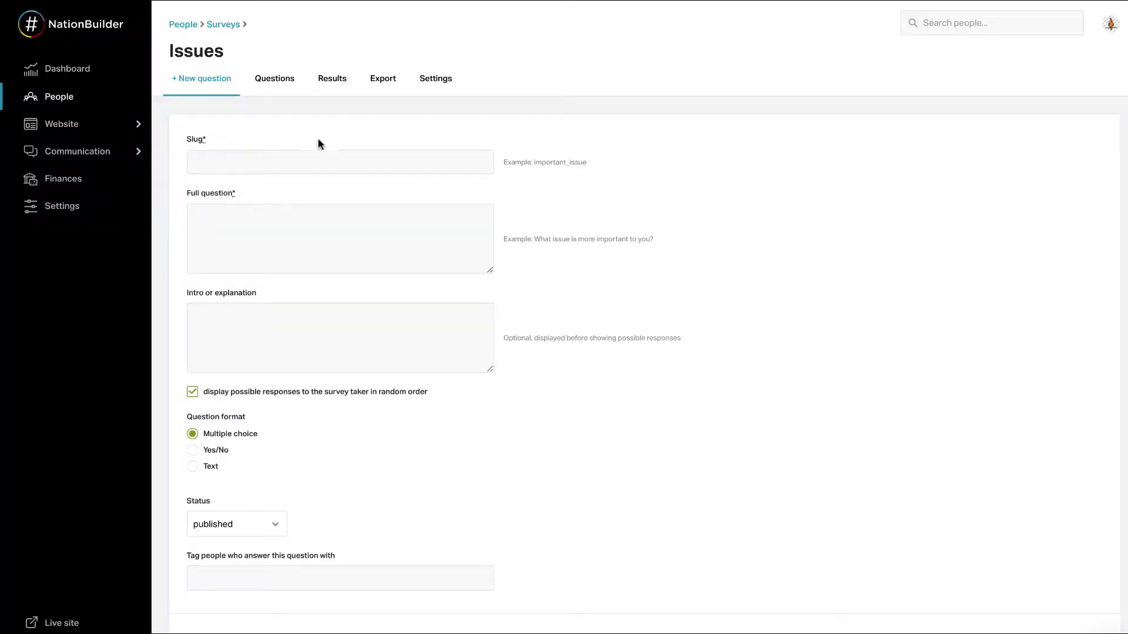
Step: Enter the question slug important_issue and paste the full question about the most important issue
{"action": "left_click", "coordinate": [281, 164]}
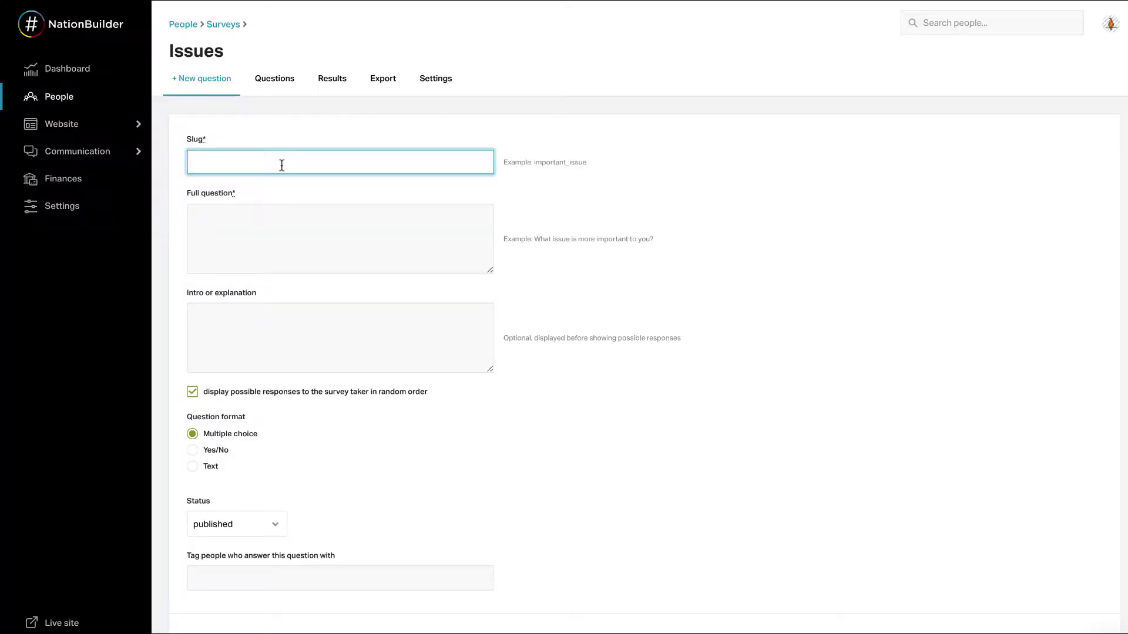
{"action": "type", "text": "important_isssu"}
{"action": "key", "text": "BackSpace"}
{"action": "key", "text": "BackSpace"}
{"action": "type", "text": "ue"}
{"action": "left_click", "coordinate": [296, 226]}
{"action": "type", "text": "What big issue we're facing in American right now is most important to you?"}
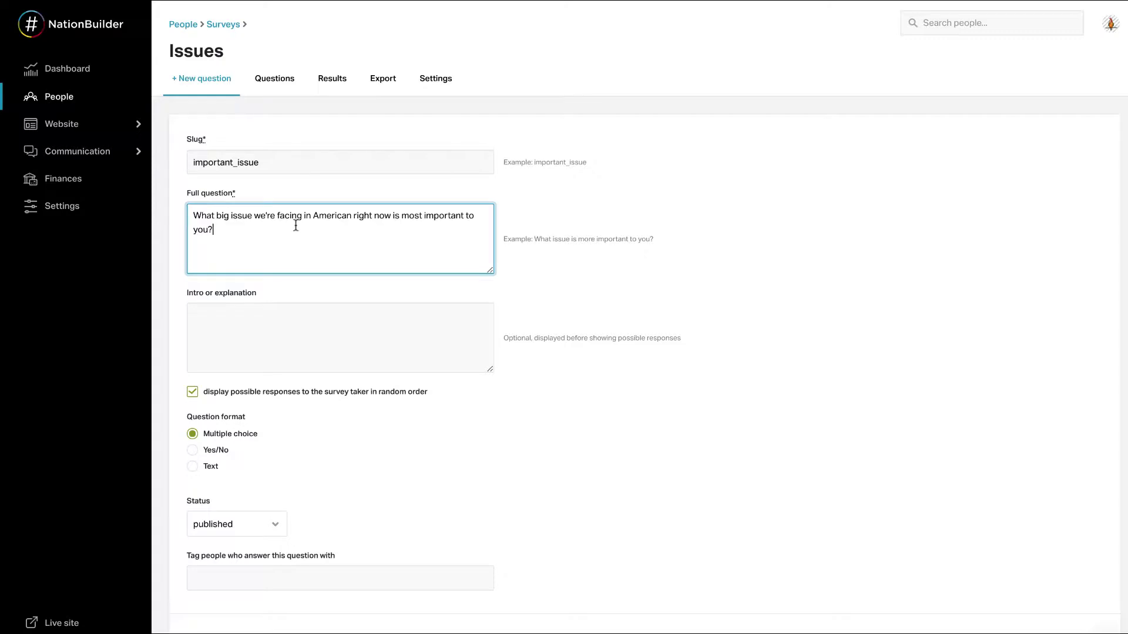
Step: Tag people who answer with 'issues' and scroll down to the save button
{"action": "left_click", "coordinate": [352, 337]}
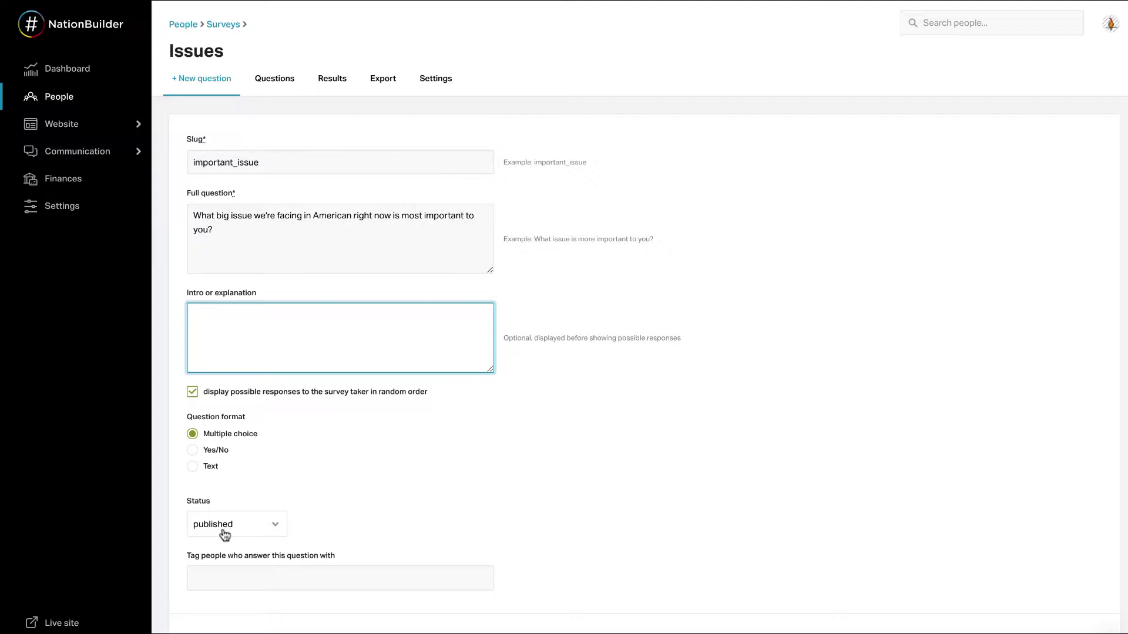
{"action": "left_click", "coordinate": [238, 576]}
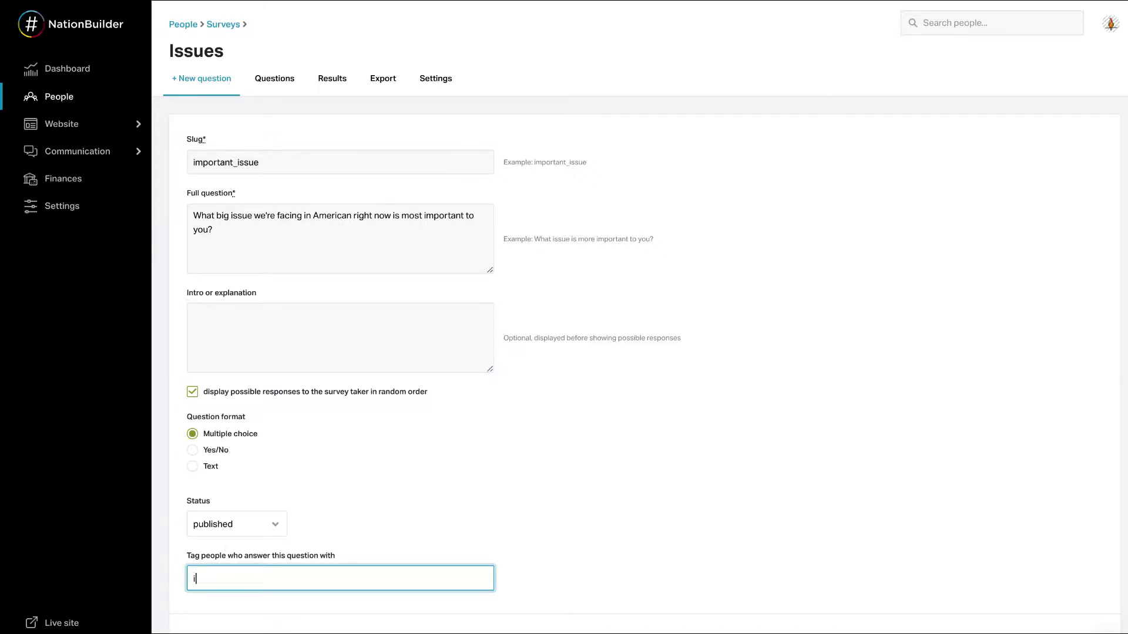
{"action": "type", "text": "issues"}
{"action": "scroll", "coordinate": [639, 352], "scroll_direction": "down", "scroll_amount": 1}
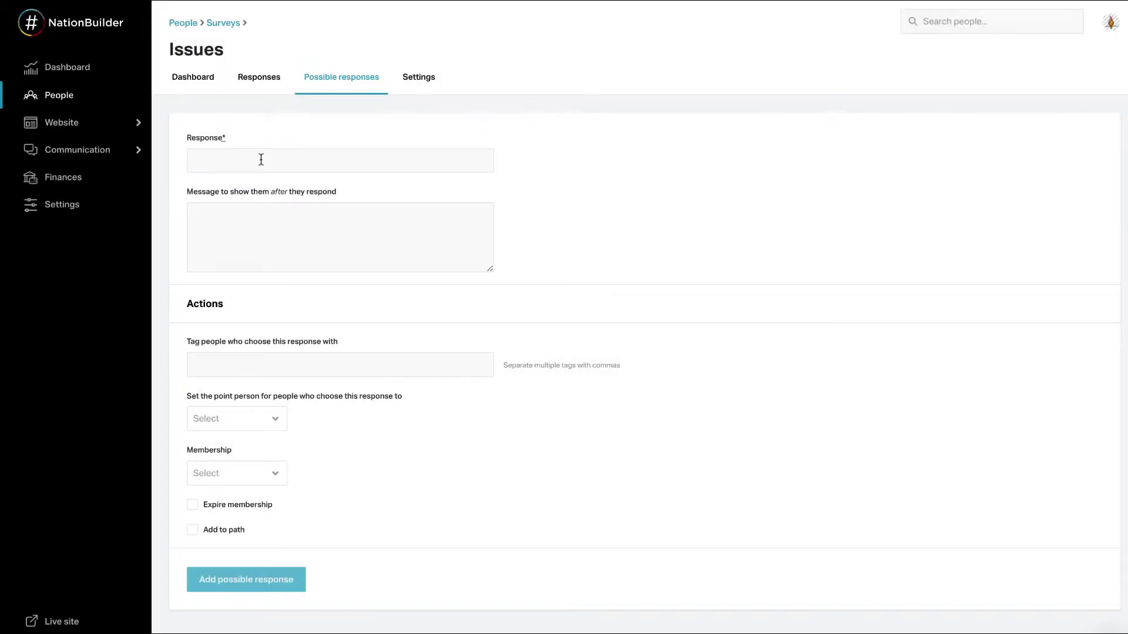
Step: Add 'Homelessness' as a possible response, with Add to path ticked and no point person
{"action": "left_click", "coordinate": [261, 159]}
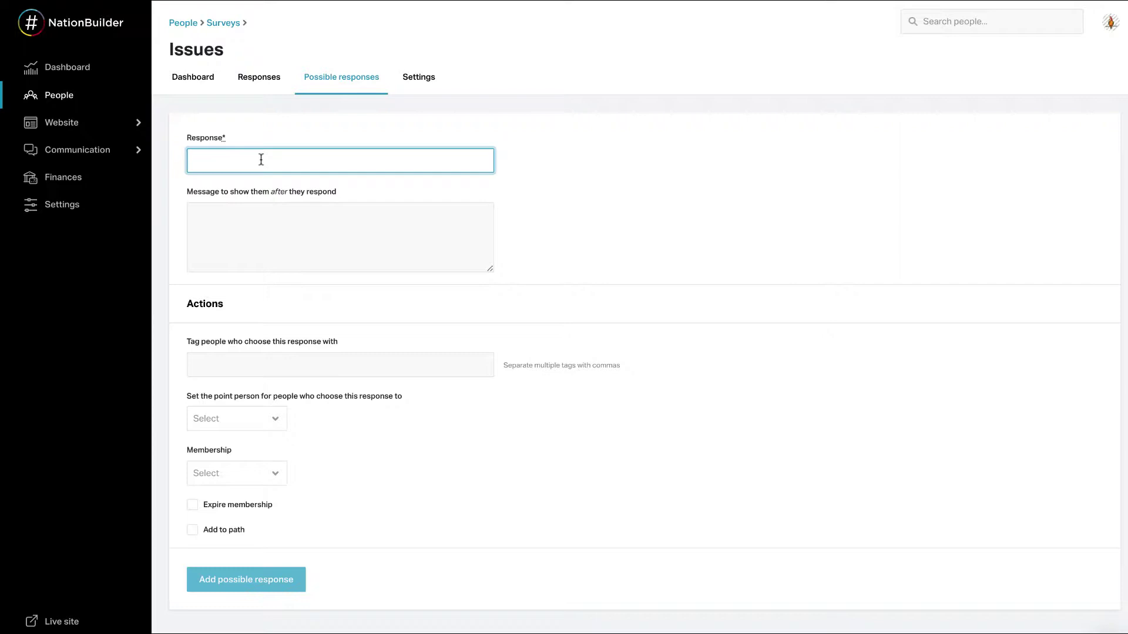
{"action": "type", "text": "Homelessness"}
{"action": "left_click", "coordinate": [260, 370]}
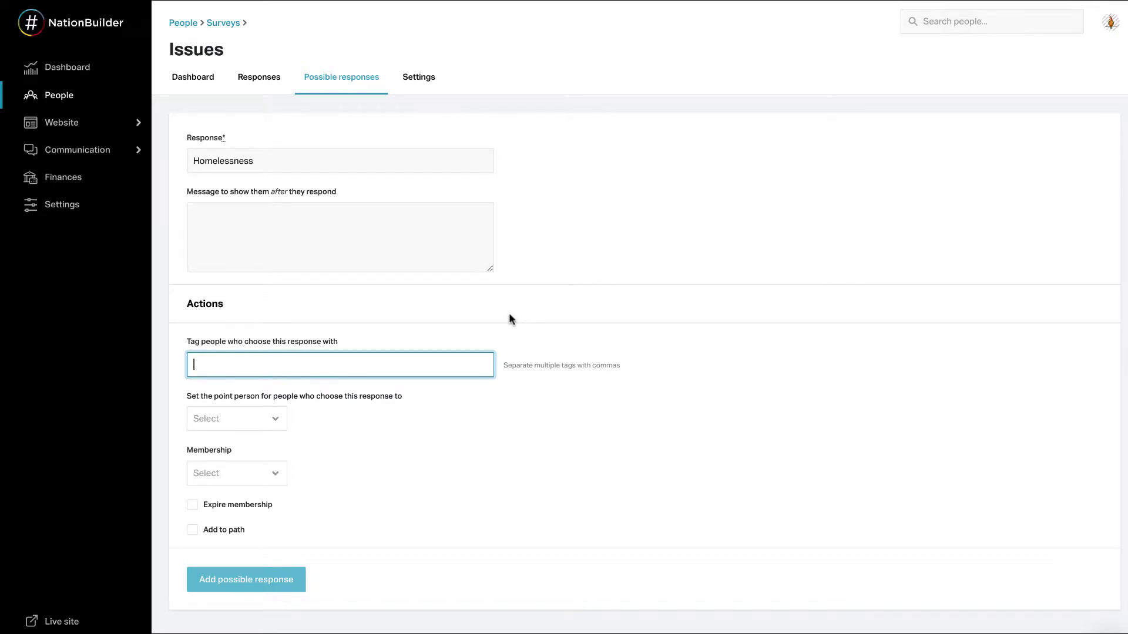
{"action": "left_click", "coordinate": [279, 420]}
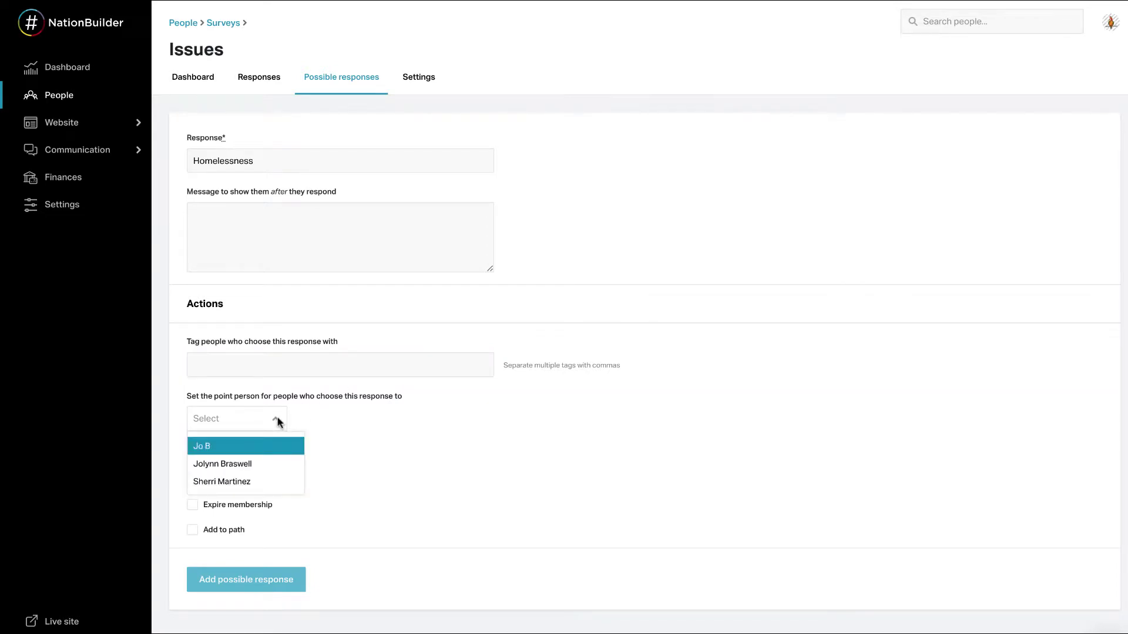
{"action": "left_click", "coordinate": [278, 419]}
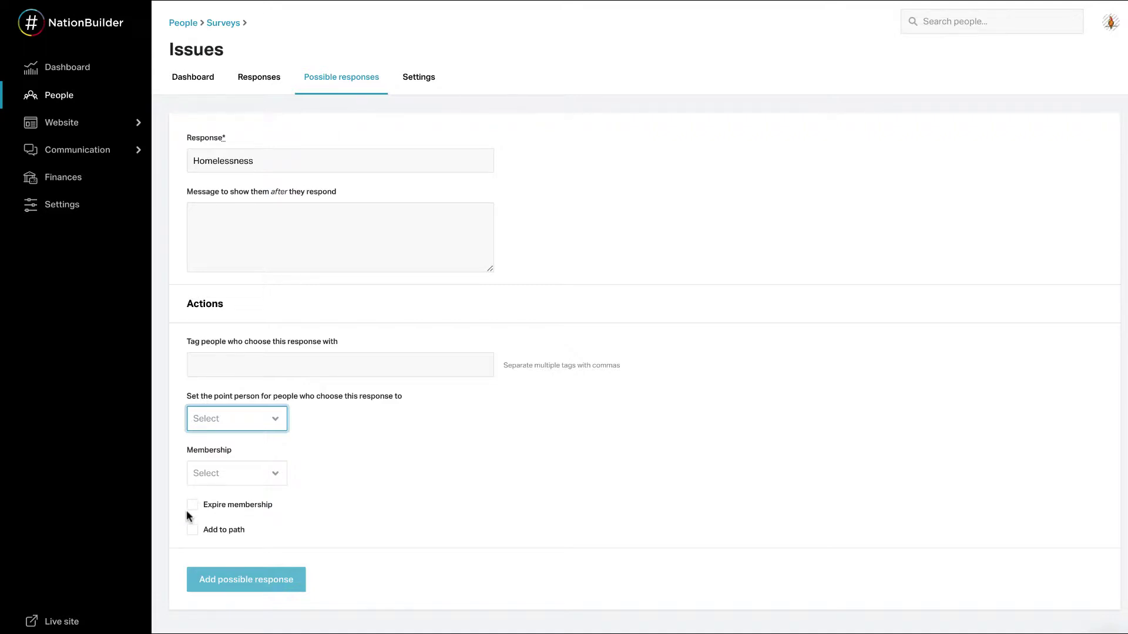
{"action": "left_click", "coordinate": [192, 530]}
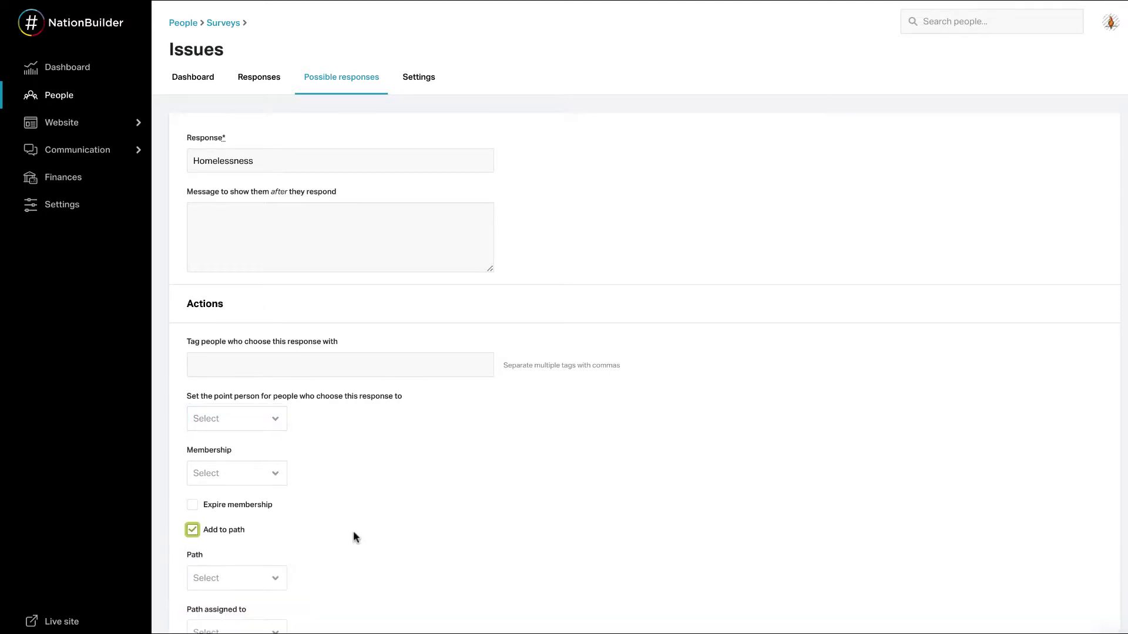
{"action": "scroll", "coordinate": [353, 535], "scroll_direction": "down", "scroll_amount": 4}
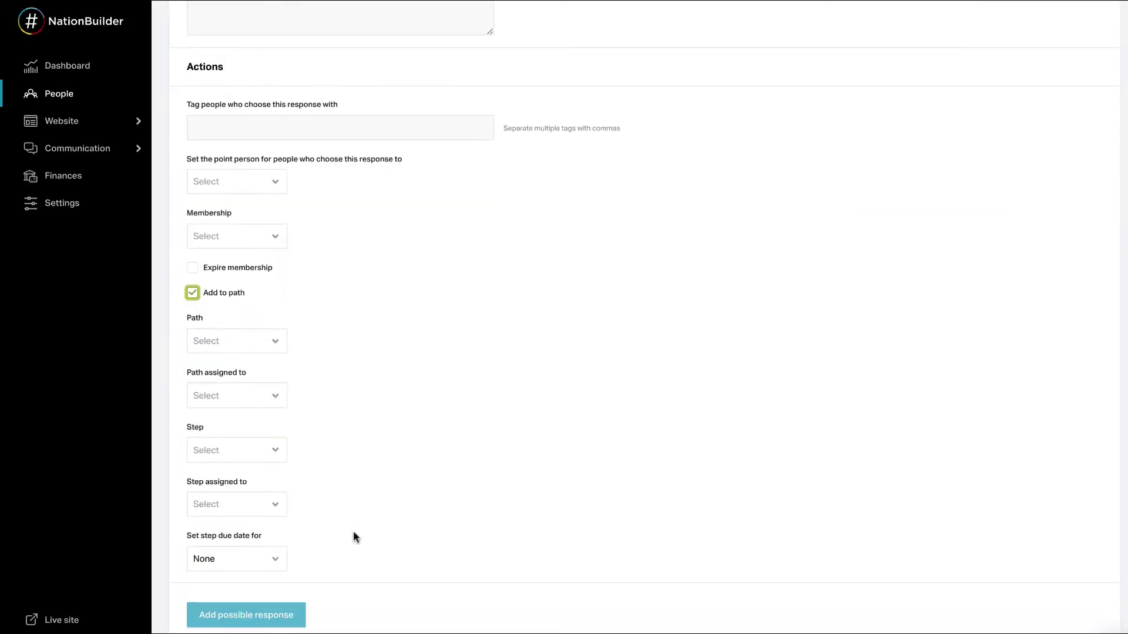
{"action": "left_click", "coordinate": [267, 623]}
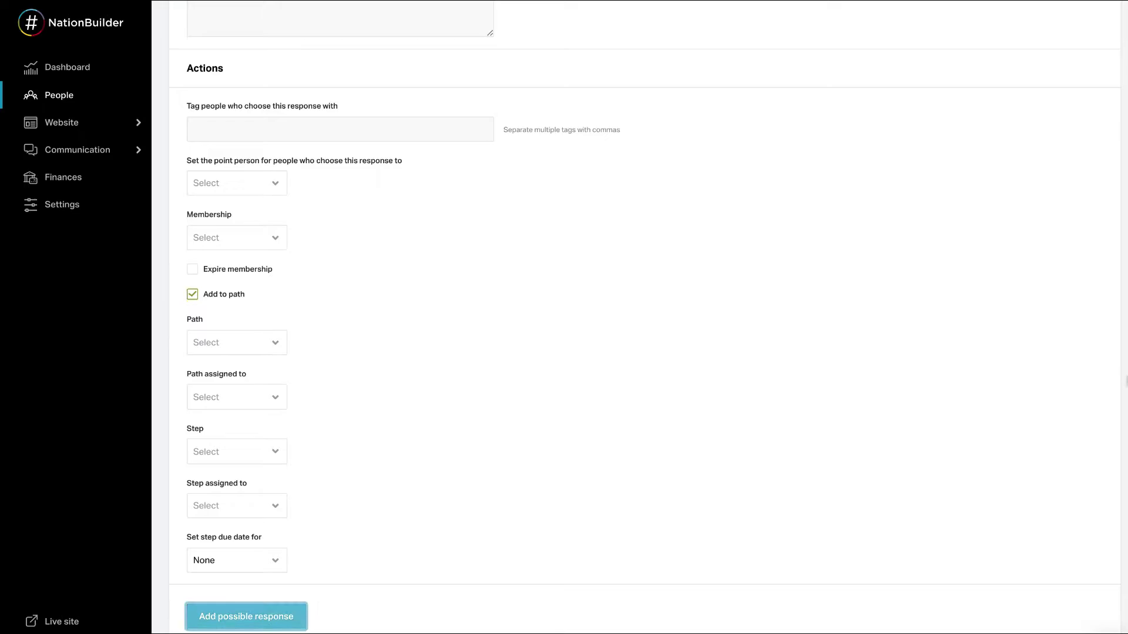
Step: Try reordering the Homelessness row and check its options menu without changing anything
{"action": "scroll", "coordinate": [662, 491], "scroll_direction": "down", "scroll_amount": 1}
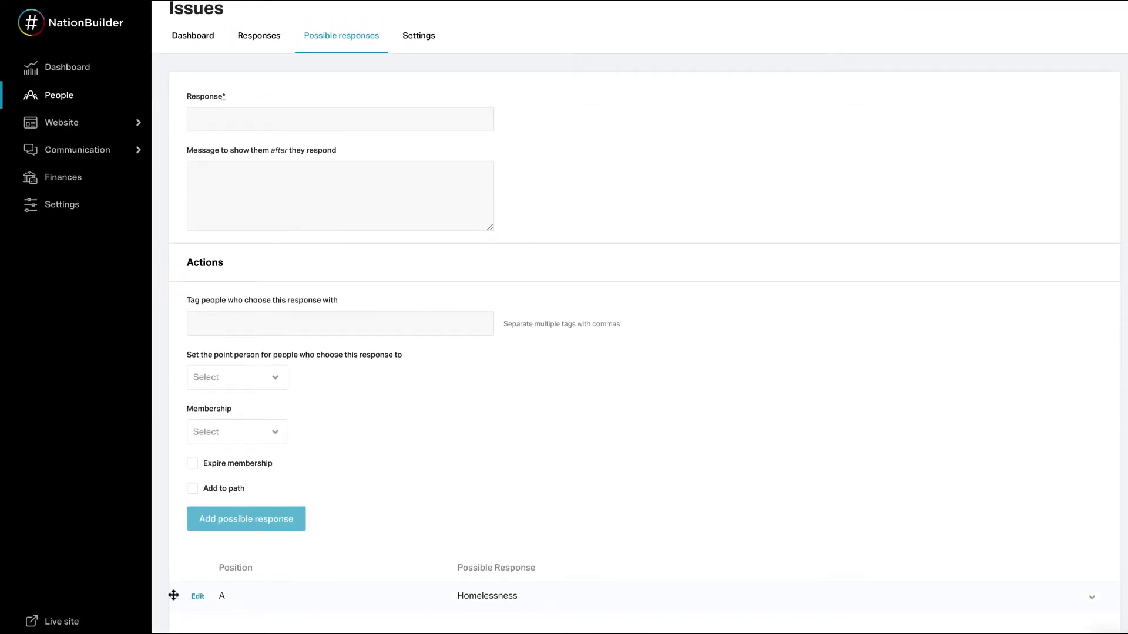
{"action": "mouse_move", "coordinate": [175, 595]}
{"action": "left_mouse_down"}
{"action": "mouse_move", "coordinate": [170, 565]}
{"action": "mouse_move", "coordinate": [168, 619]}
{"action": "mouse_move", "coordinate": [169, 572]}
{"action": "mouse_move", "coordinate": [168, 604]}
{"action": "left_mouse_up"}
{"action": "left_click", "coordinate": [1091, 599]}
{"action": "left_click", "coordinate": [1091, 601]}
{"action": "scroll", "coordinate": [732, 470], "scroll_direction": "up", "scroll_amount": 1}
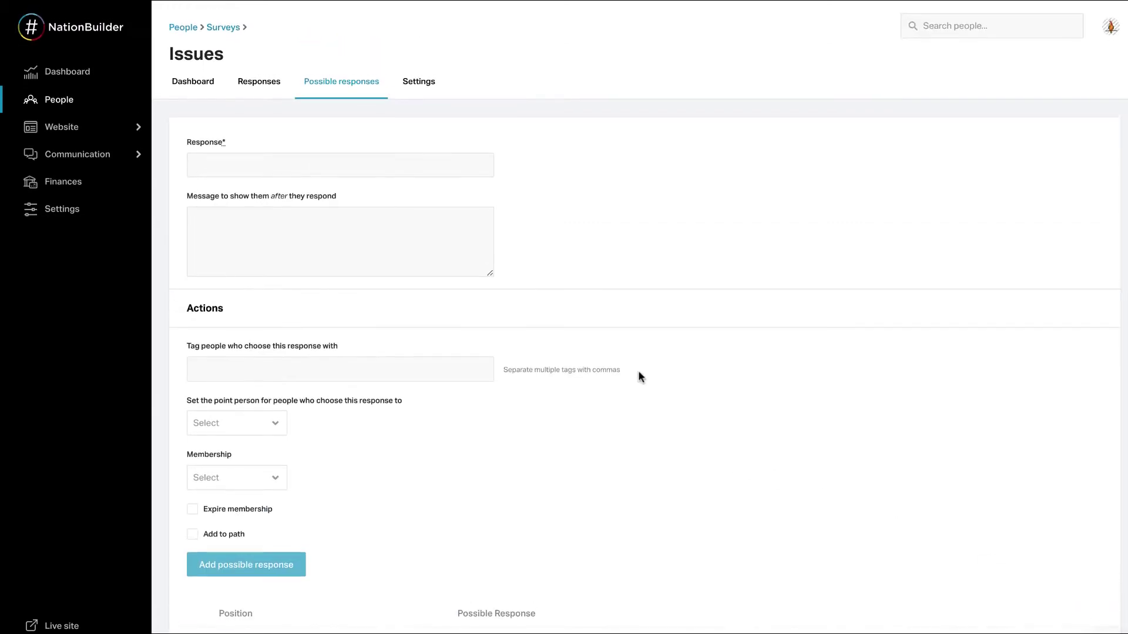
Step: Go back to Surveys, open Issues, and open the important_issue2 question's Responses tab
{"action": "left_click", "coordinate": [233, 30]}
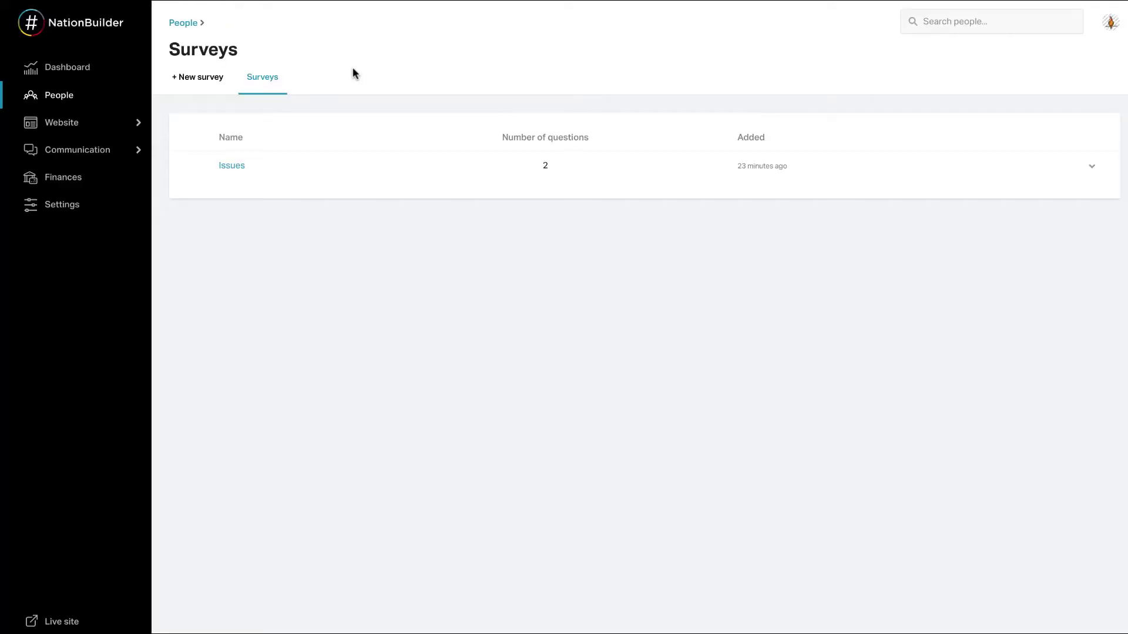
{"action": "mouse_move", "coordinate": [267, 171]}
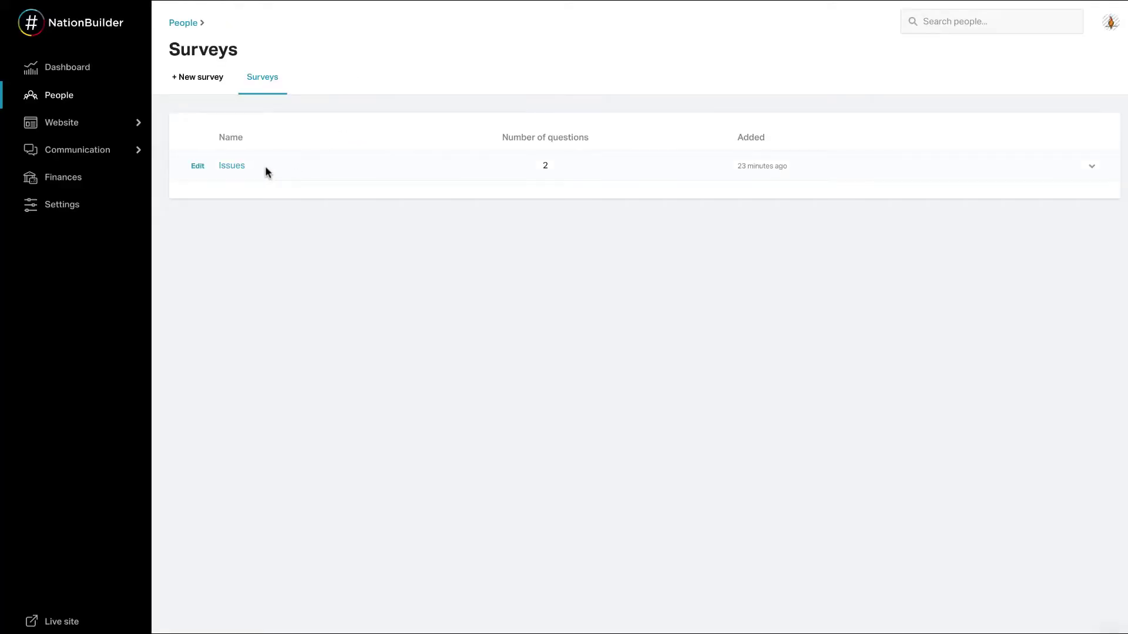
{"action": "left_click", "coordinate": [198, 166]}
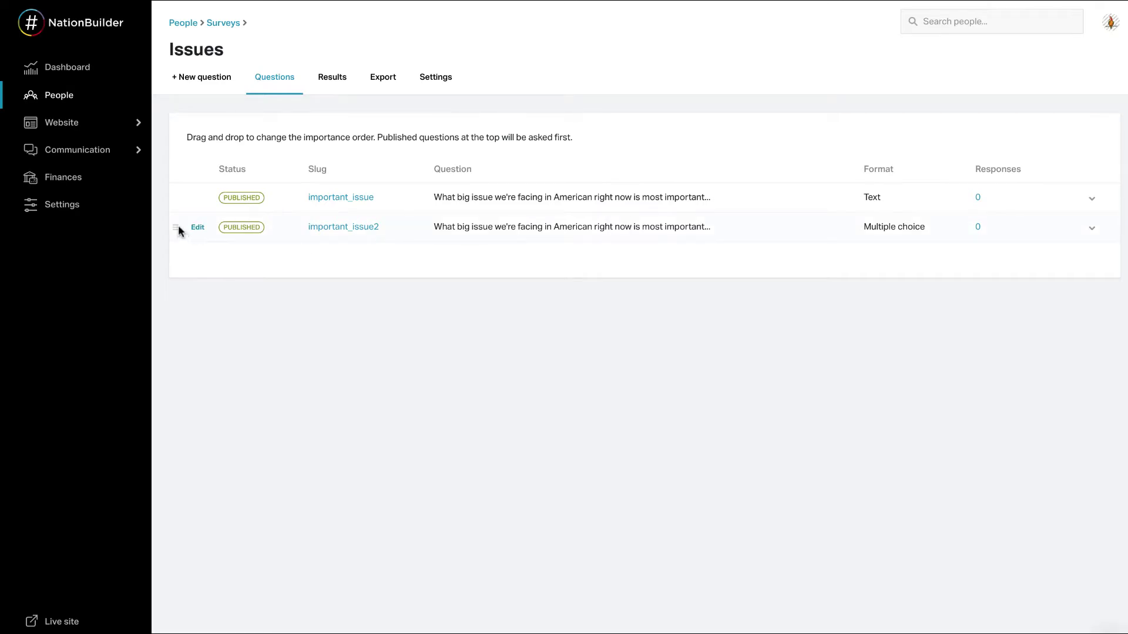
{"action": "mouse_move", "coordinate": [178, 226]}
{"action": "left_mouse_down"}
{"action": "mouse_move", "coordinate": [171, 181]}
{"action": "mouse_move", "coordinate": [167, 235]}
{"action": "left_mouse_up"}
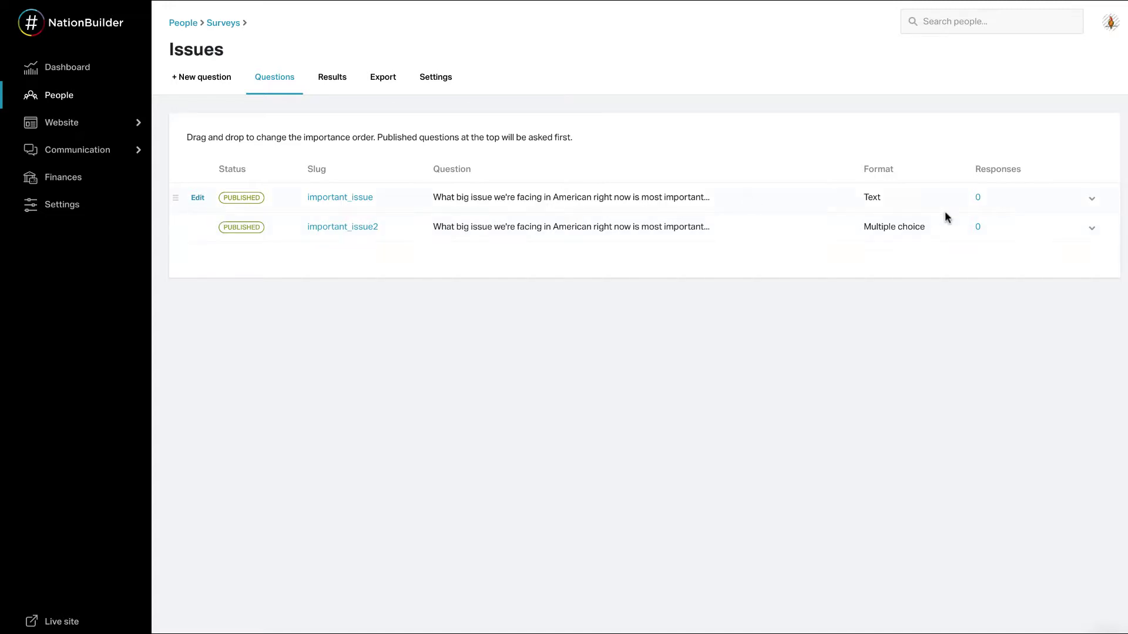
{"action": "left_click", "coordinate": [1094, 230]}
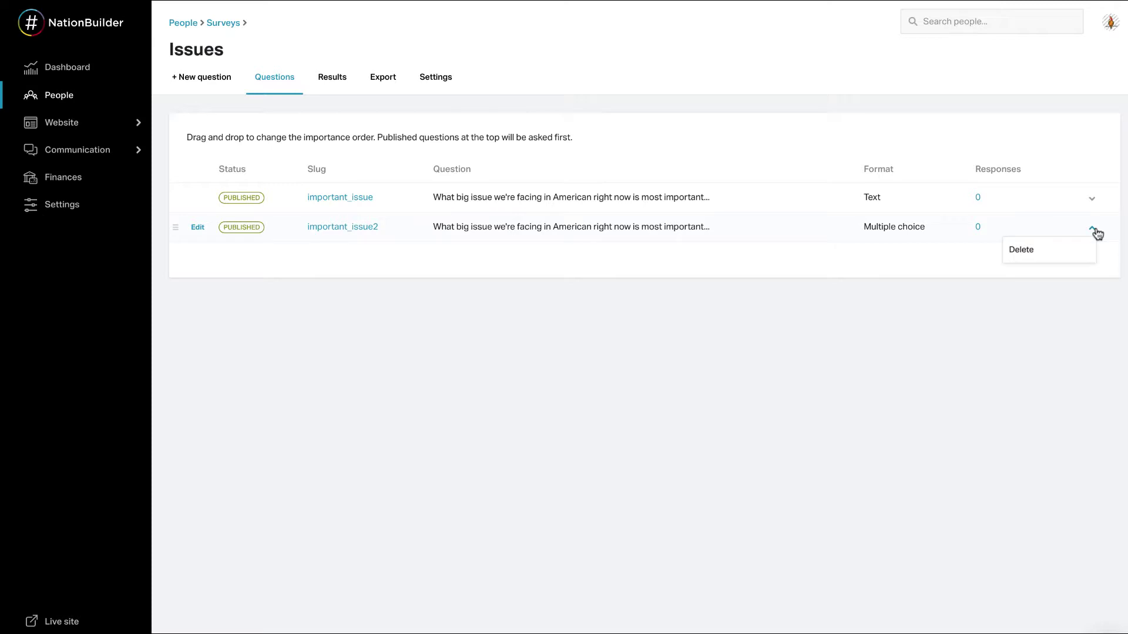
{"action": "left_click", "coordinate": [199, 229]}
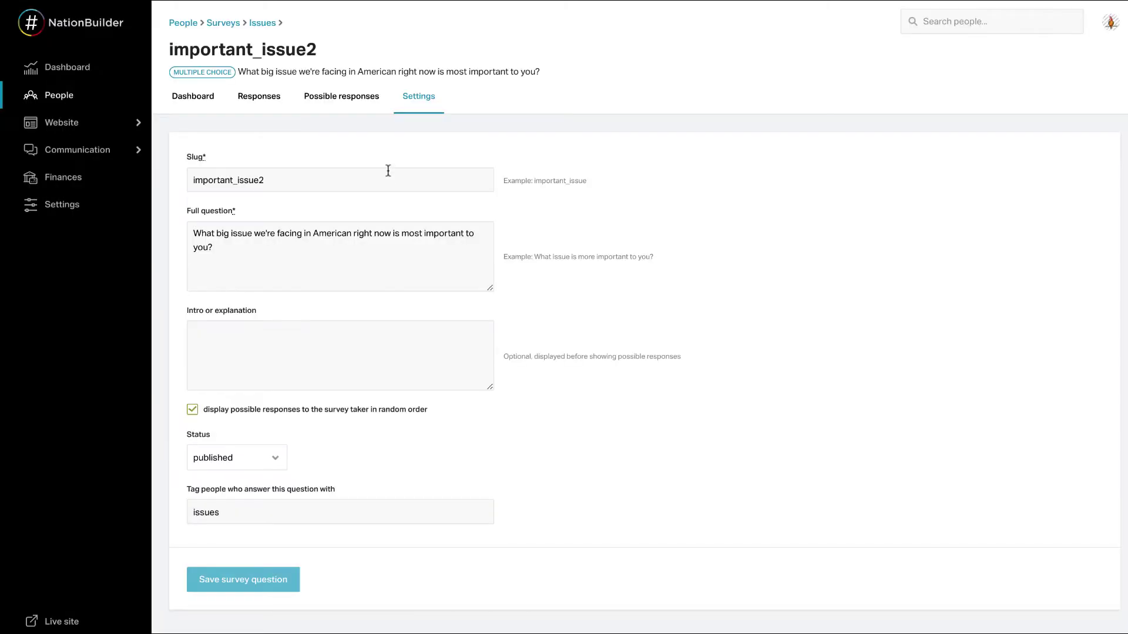
{"action": "left_click", "coordinate": [251, 103]}
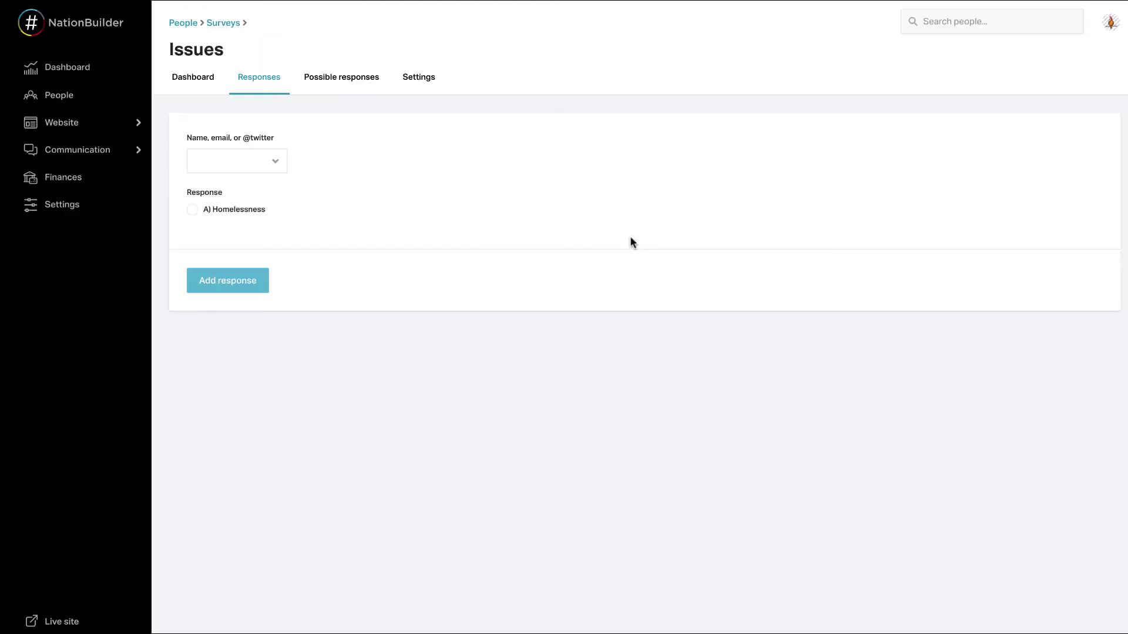
Step: Open the person selector for the response and close it without choosing anyone
{"action": "left_click", "coordinate": [241, 161]}
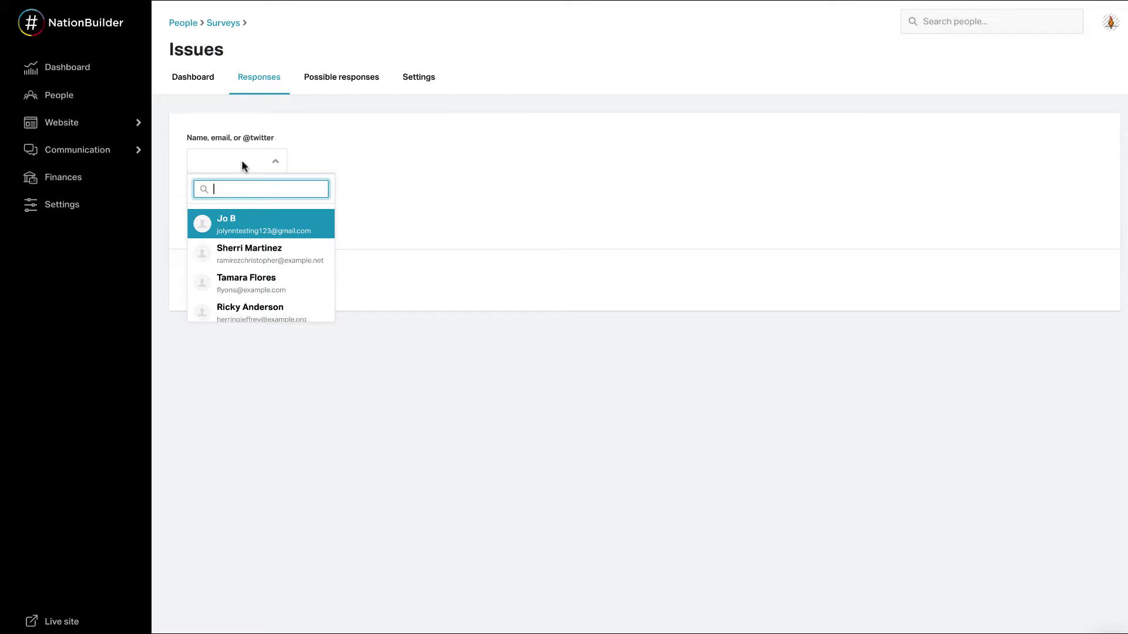
{"action": "left_click", "coordinate": [241, 160]}
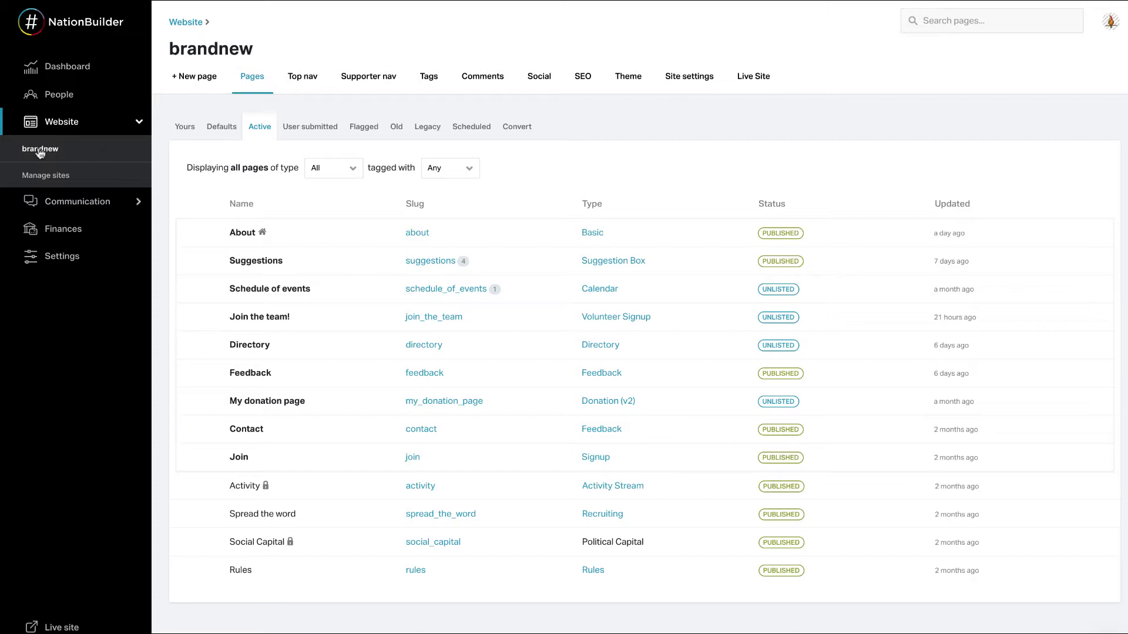
Step: Create an unlisted Survey page 'My survey' (slug my_survey) included in the top navigation
{"action": "left_click", "coordinate": [198, 79]}
{"action": "left_click", "coordinate": [285, 158]}
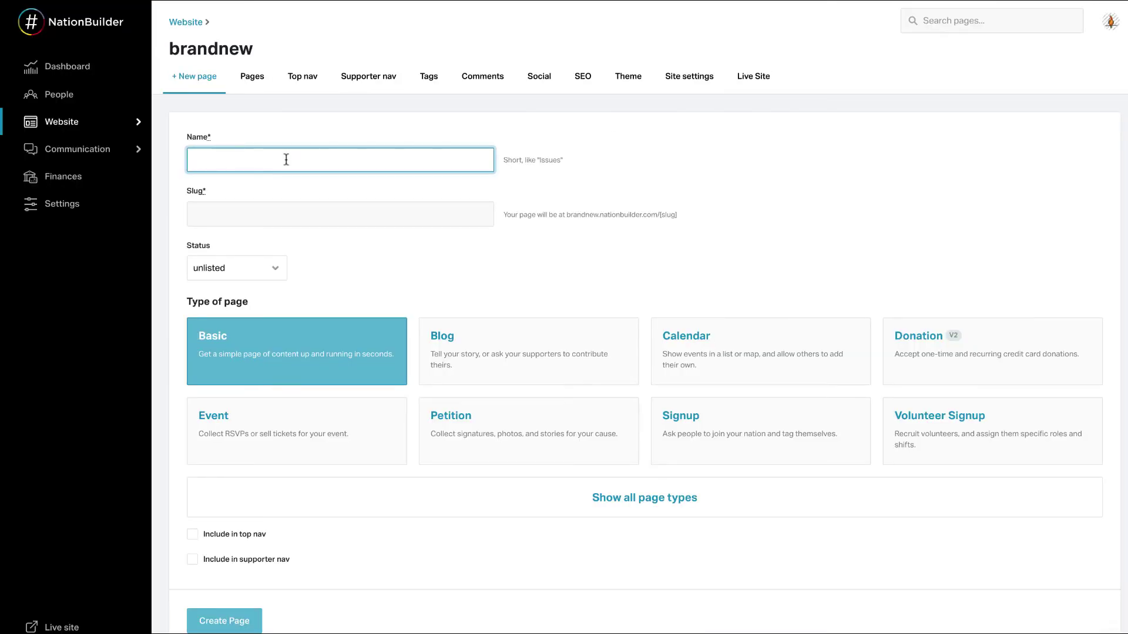
{"action": "type", "text": "My survey"}
{"action": "left_click", "coordinate": [344, 207]}
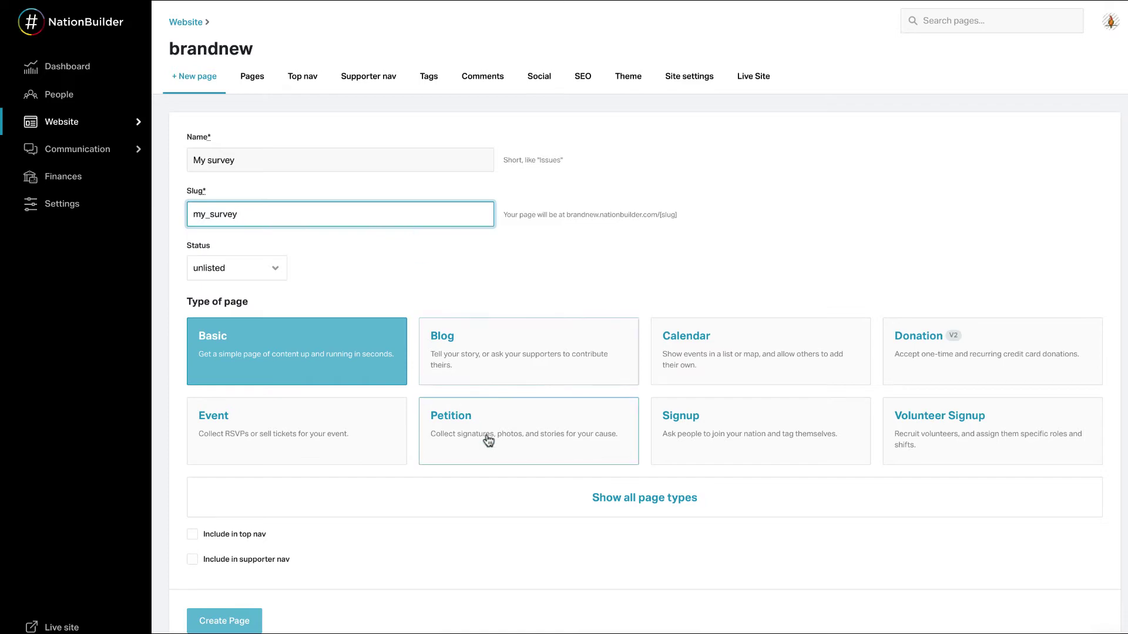
{"action": "left_click", "coordinate": [516, 495]}
{"action": "scroll", "coordinate": [516, 496], "scroll_direction": "down", "scroll_amount": 5}
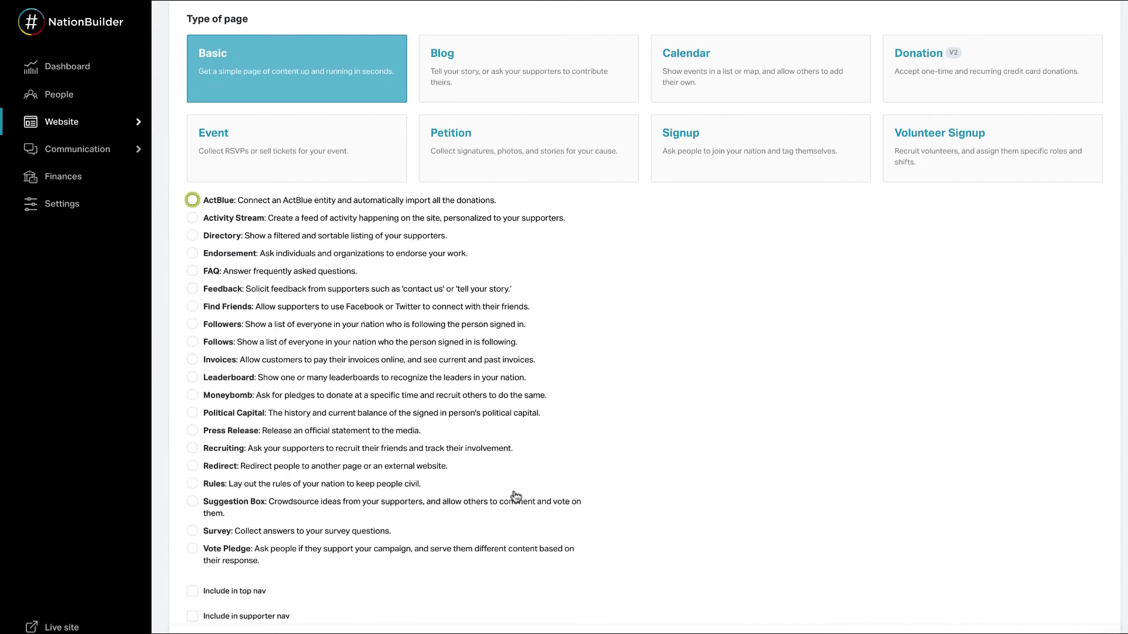
{"action": "scroll", "coordinate": [516, 496], "scroll_direction": "down", "scroll_amount": 1}
{"action": "left_click", "coordinate": [193, 531]}
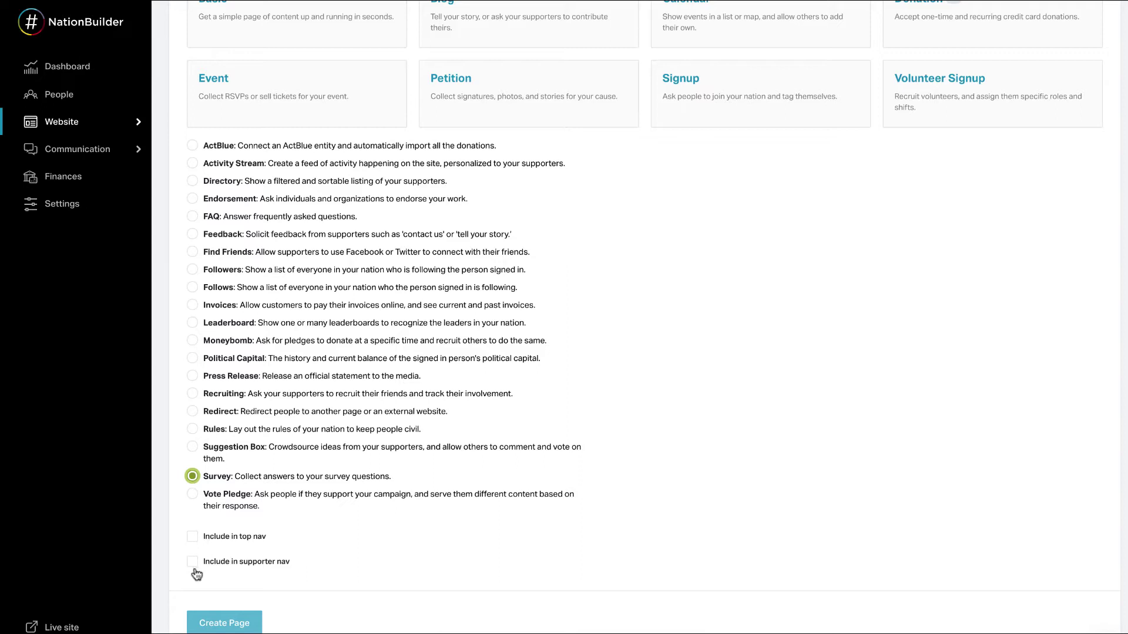
{"action": "left_click", "coordinate": [192, 538]}
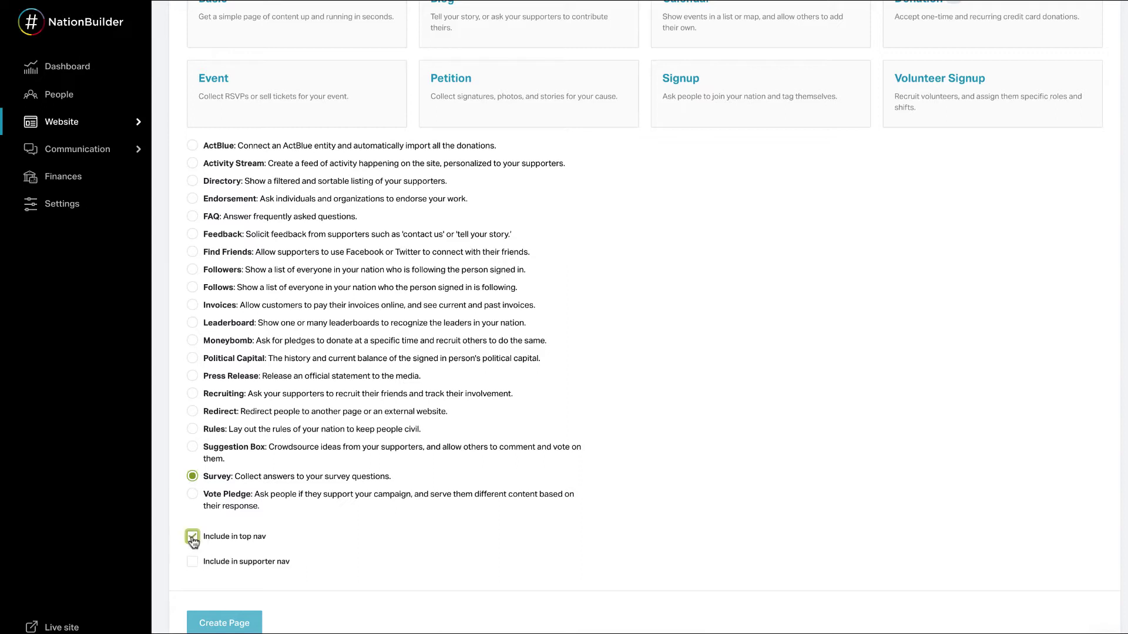
{"action": "left_click", "coordinate": [227, 624]}
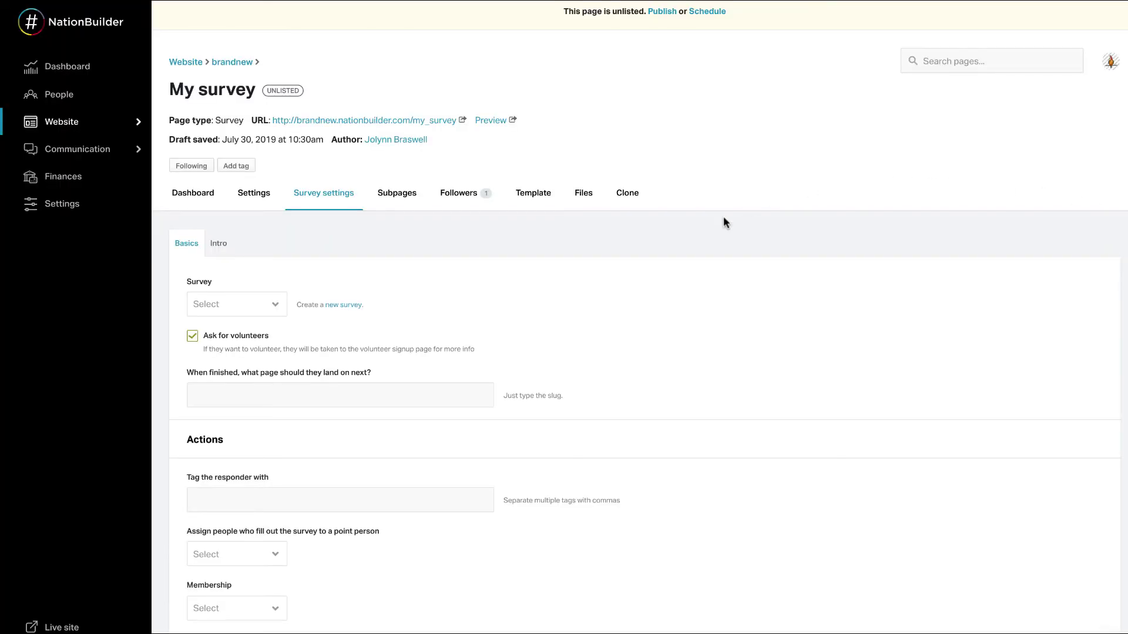
Step: Attach the Issues survey to the My survey page and save its survey settings
{"action": "scroll", "coordinate": [724, 216], "scroll_direction": "down", "scroll_amount": 2}
{"action": "left_click", "coordinate": [268, 215]}
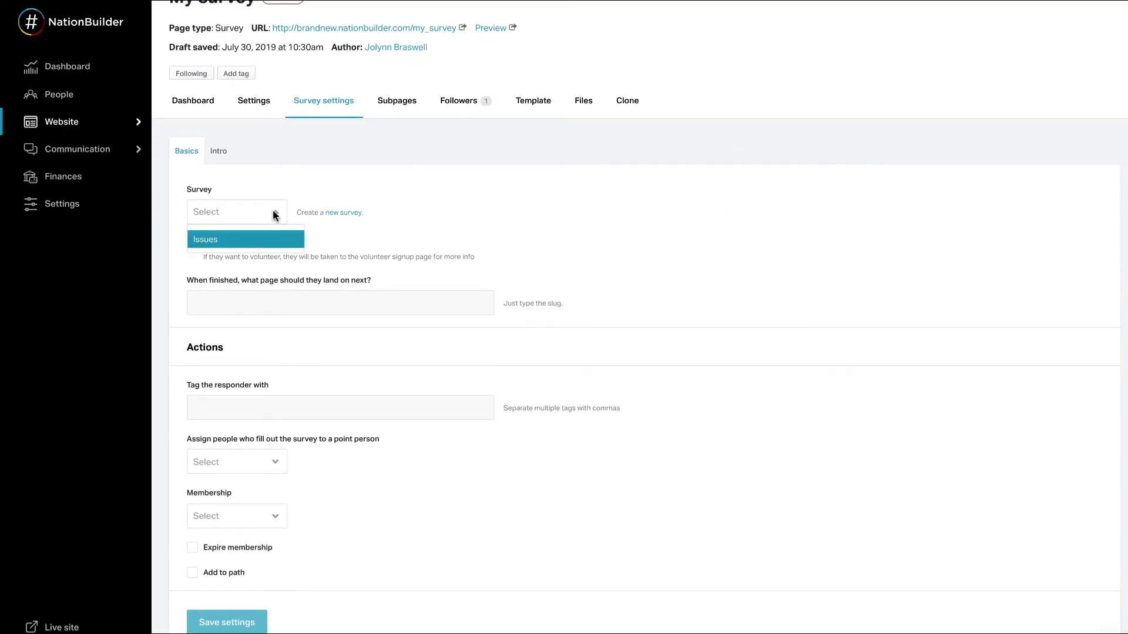
{"action": "left_click", "coordinate": [251, 239]}
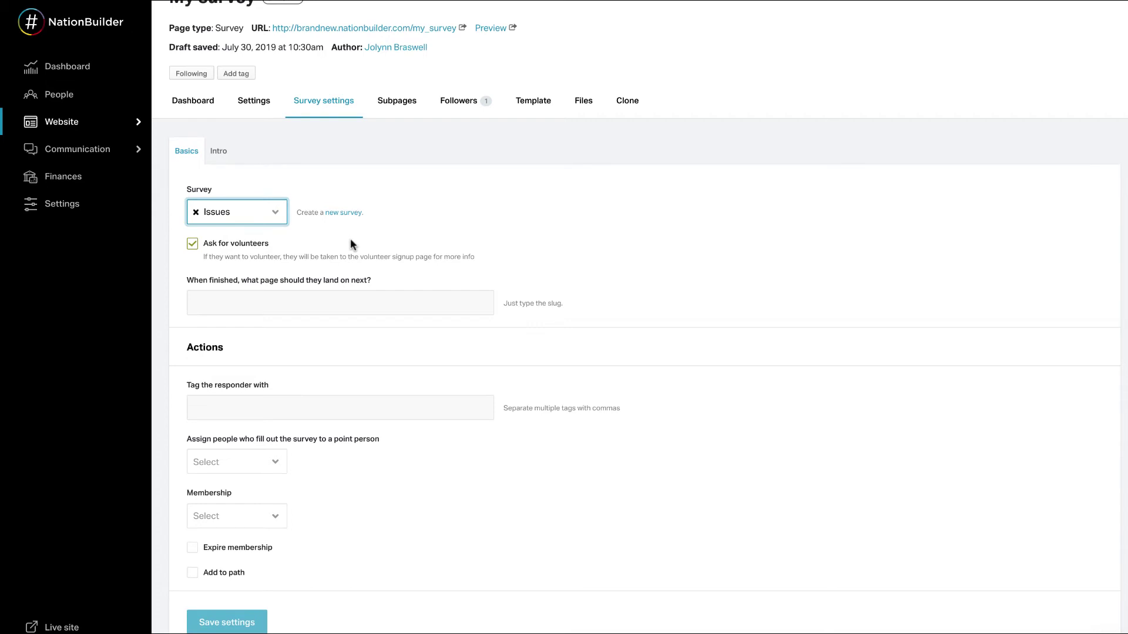
{"action": "left_click", "coordinate": [332, 301]}
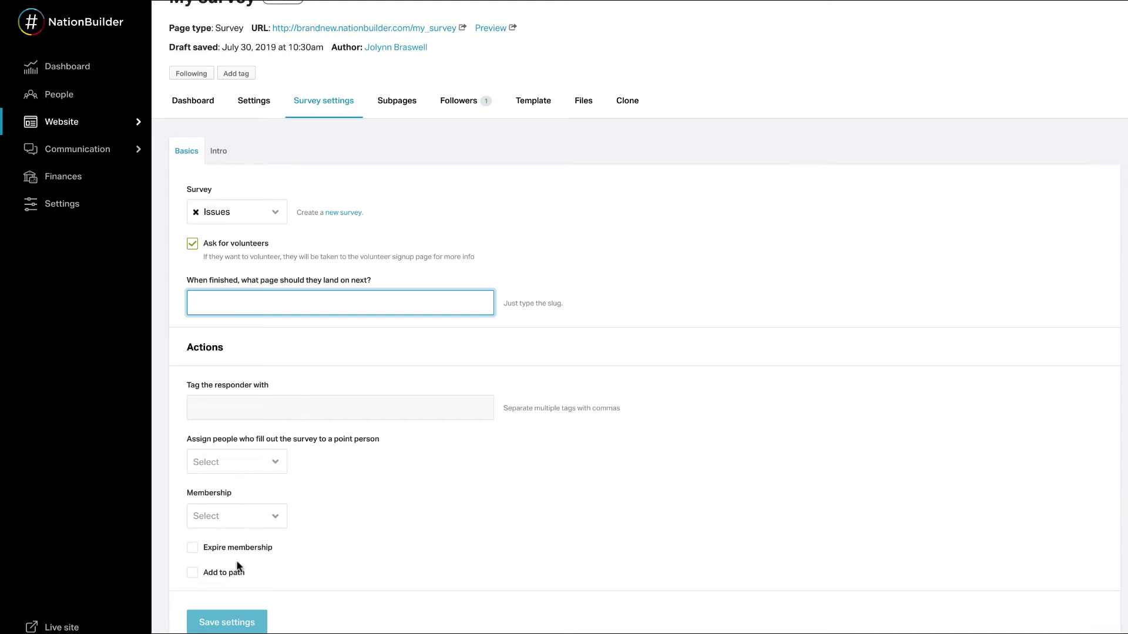
{"action": "left_click", "coordinate": [226, 624]}
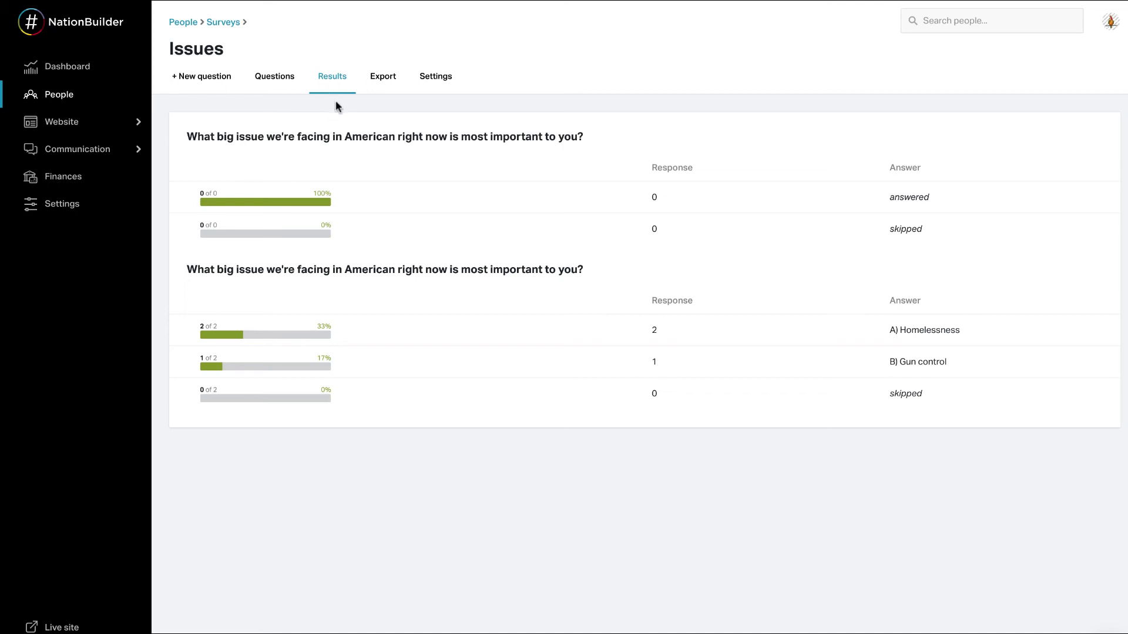
Step: Start an export of the Issues survey's questions from its Export page
{"action": "left_click", "coordinate": [384, 80]}
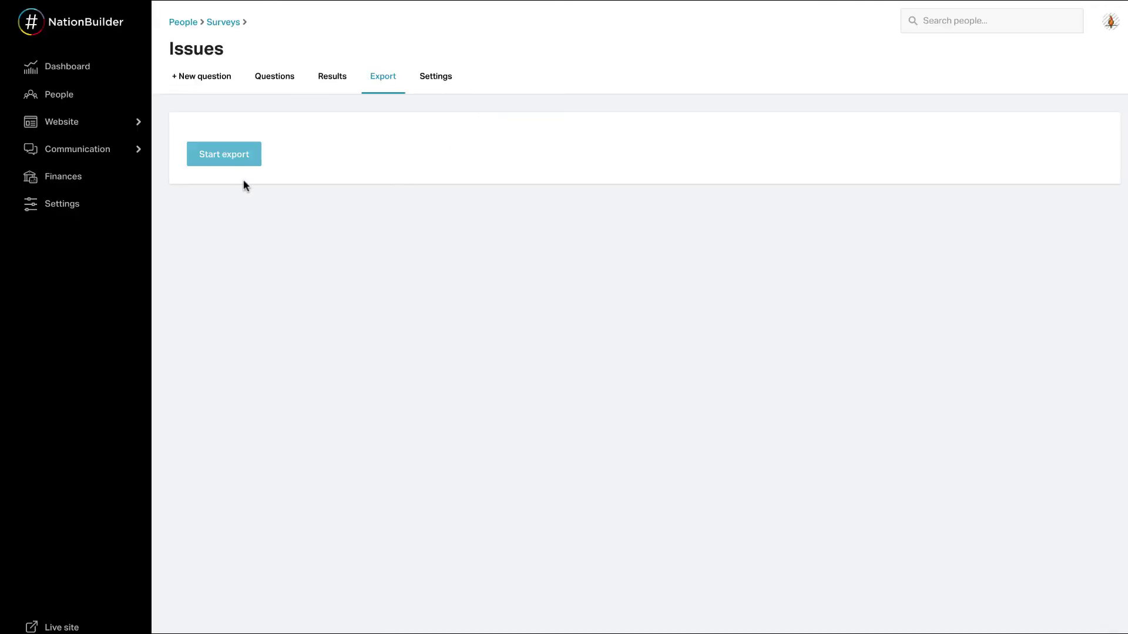
{"action": "left_click", "coordinate": [236, 154]}
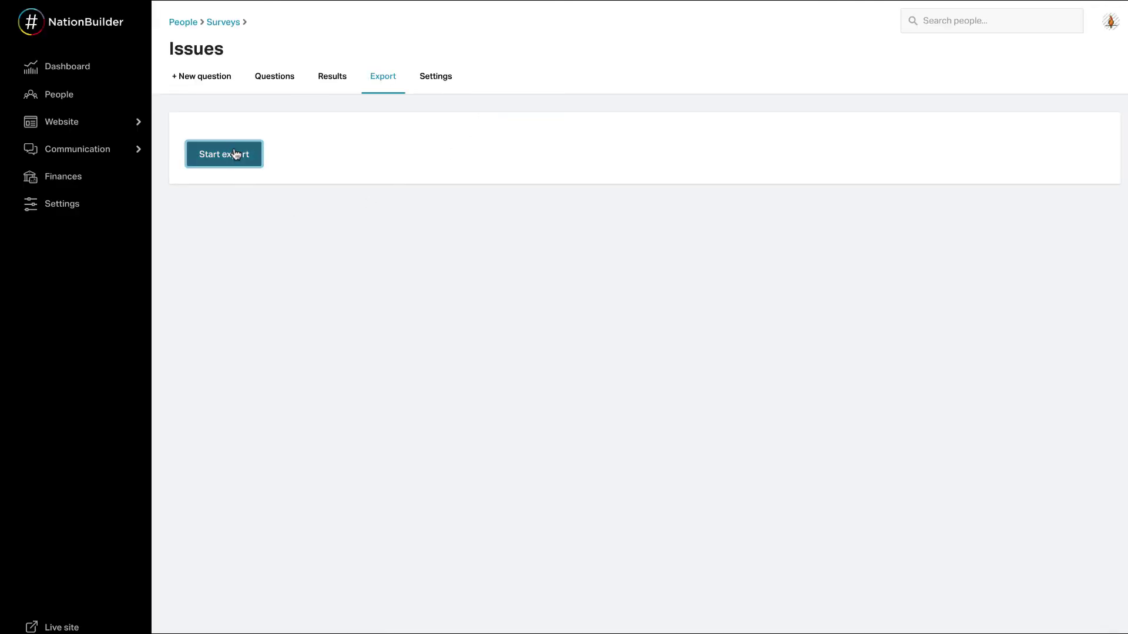